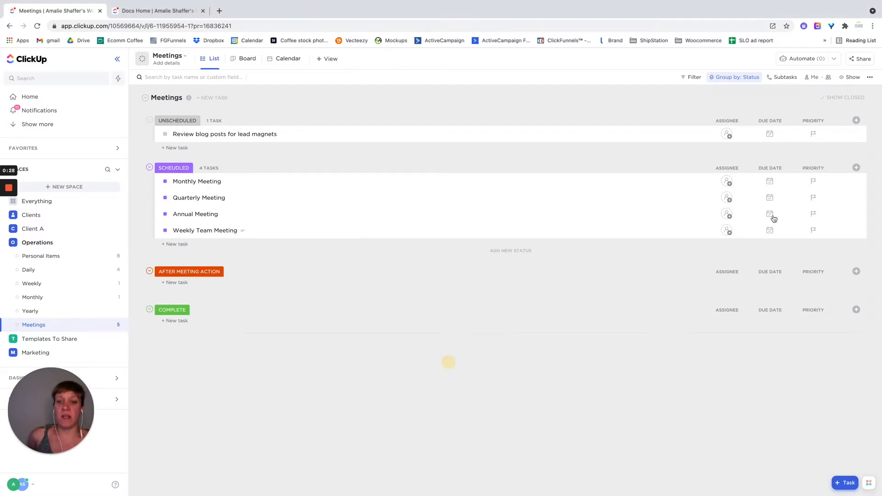
- Give the Weekly Team Meeting task a due date of today, June 22, and a weekly recurrence triggered when closed
left_click(771, 232)
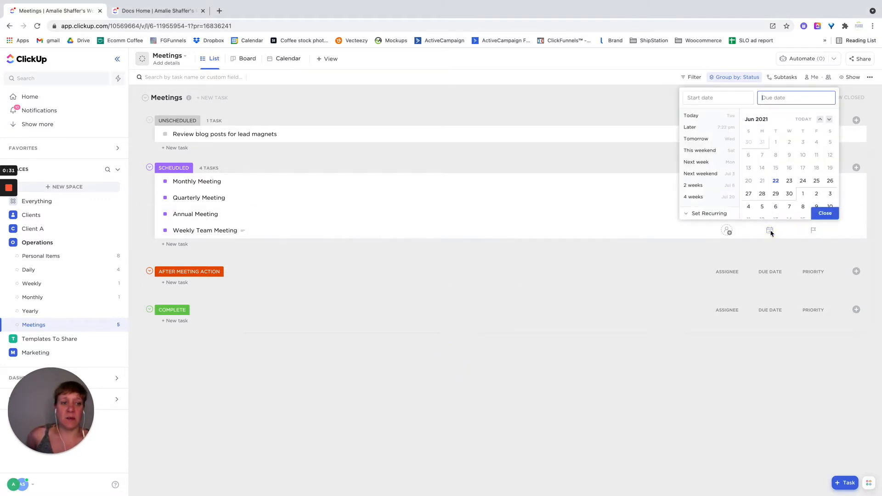
left_click(775, 181)
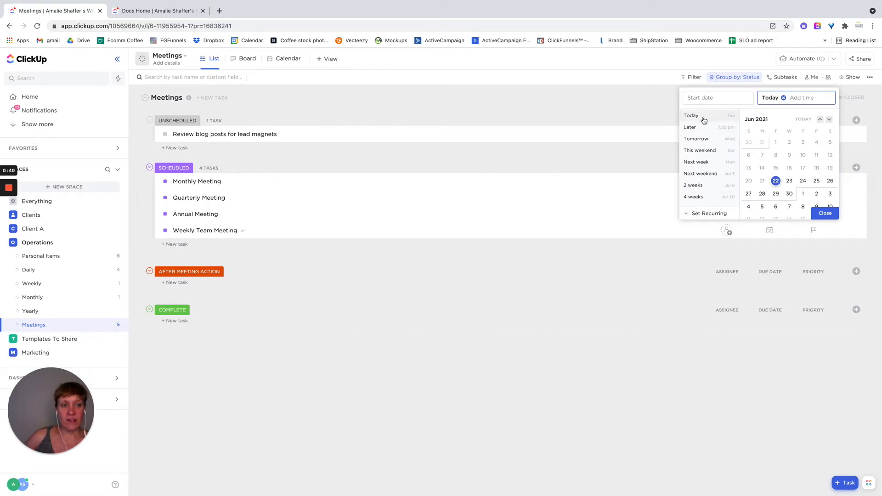
left_click(709, 213)
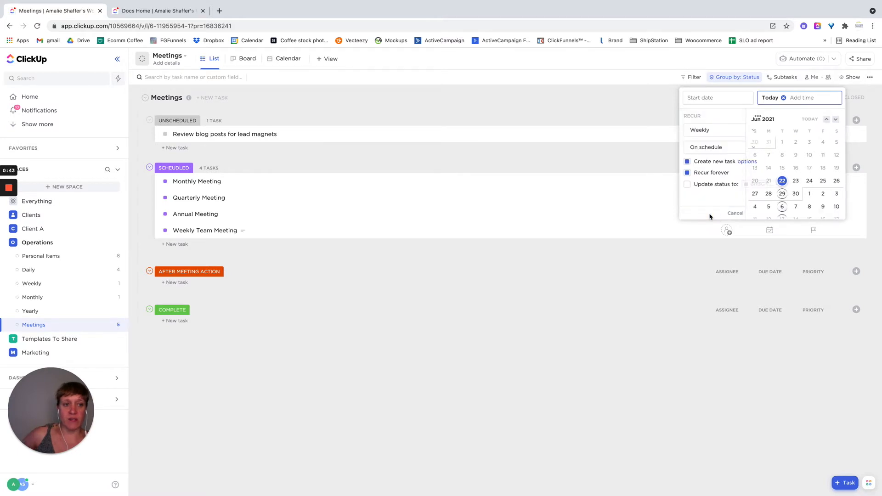
left_click(696, 131)
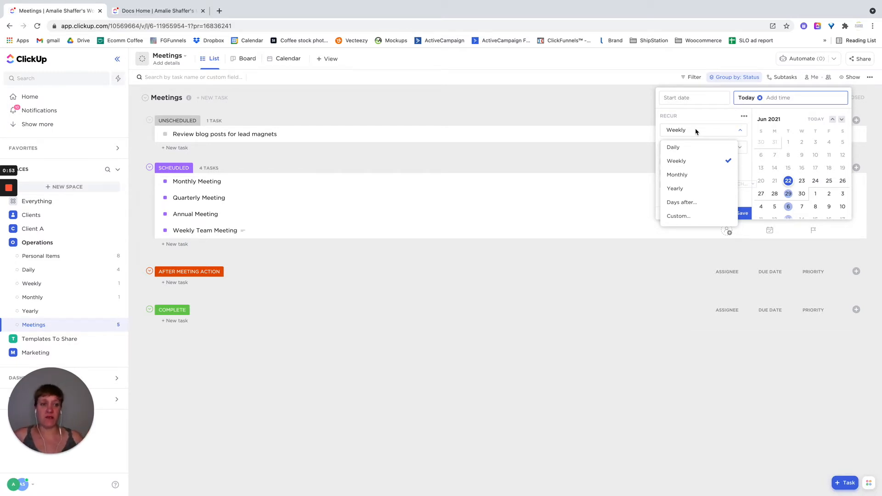
left_click(675, 166)
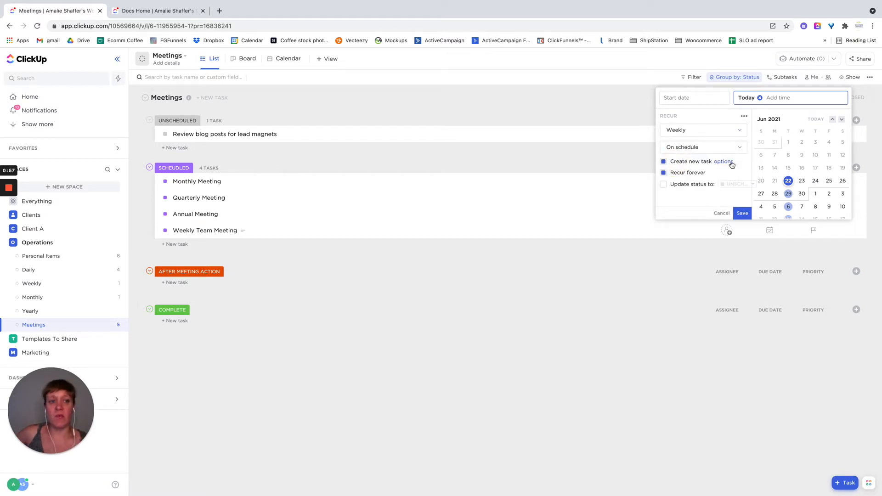
left_click(684, 148)
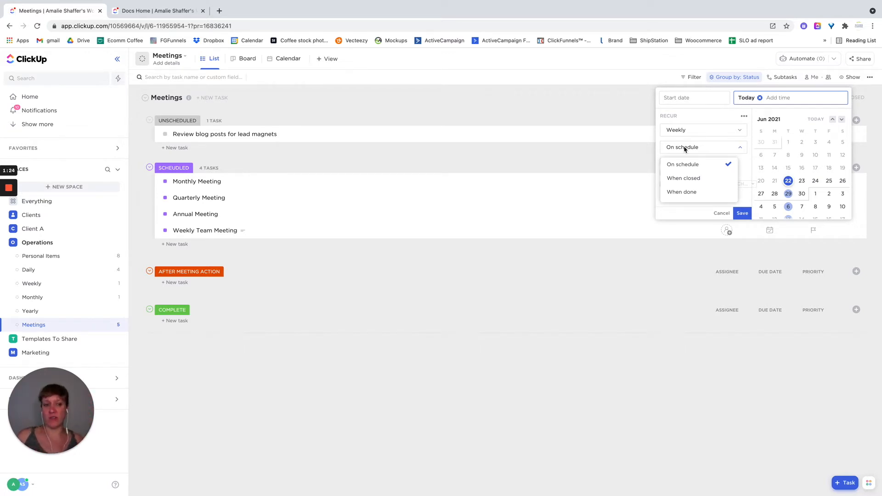
left_click(687, 182)
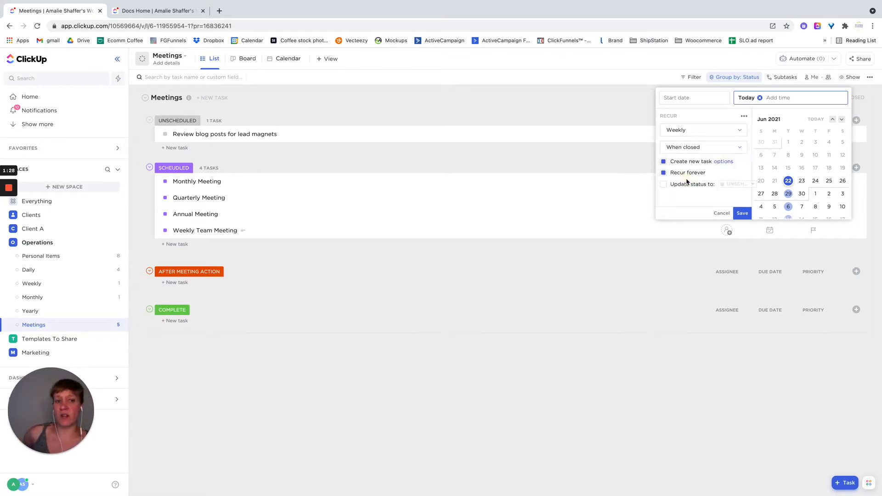
- Try to include everything in the new task that the Weekly Team Meeting recurrence creates
left_click(720, 162)
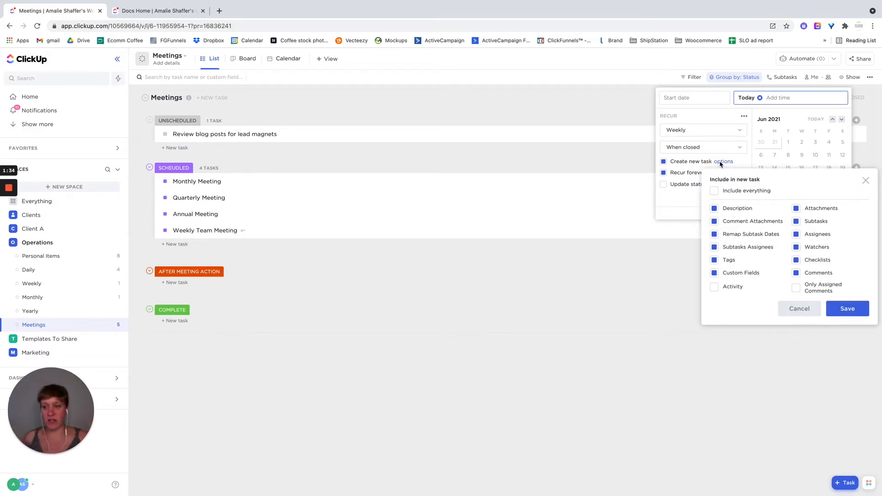
left_click(715, 191)
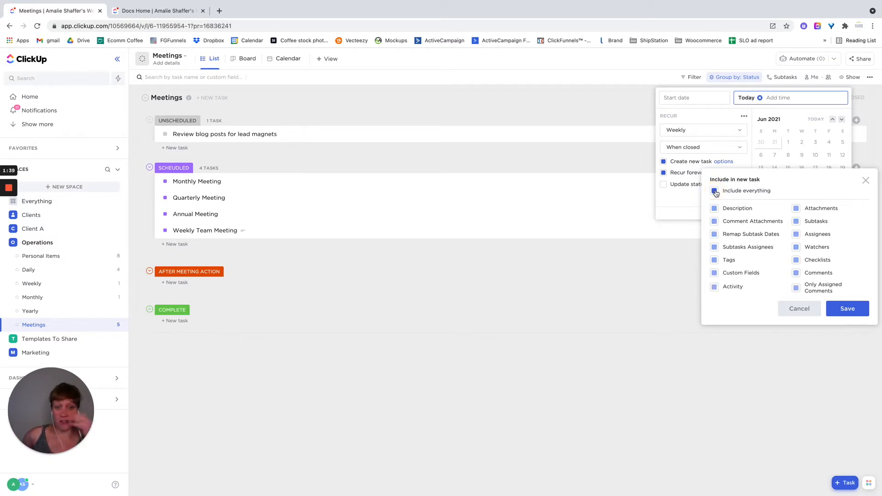
left_click(682, 202)
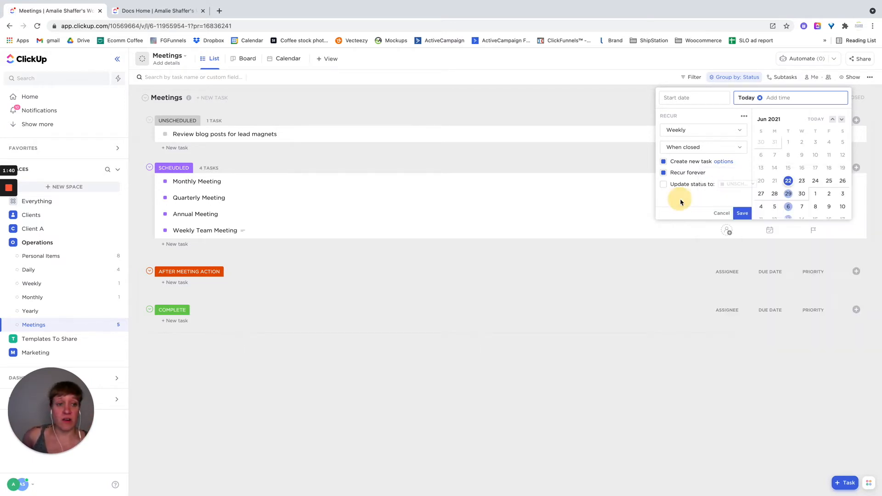
- Have the Weekly Team Meeting recurrence update the status to SCHEUDLED and save the recurrence
left_click(663, 184)
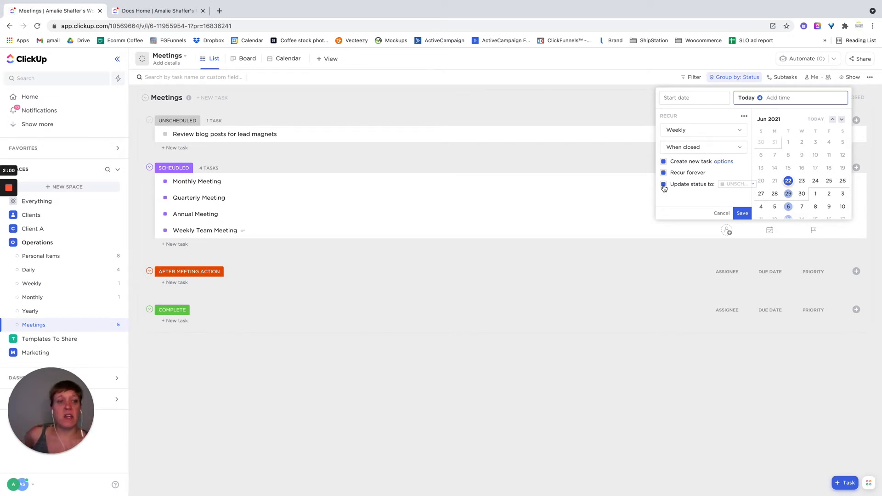
left_click(729, 184)
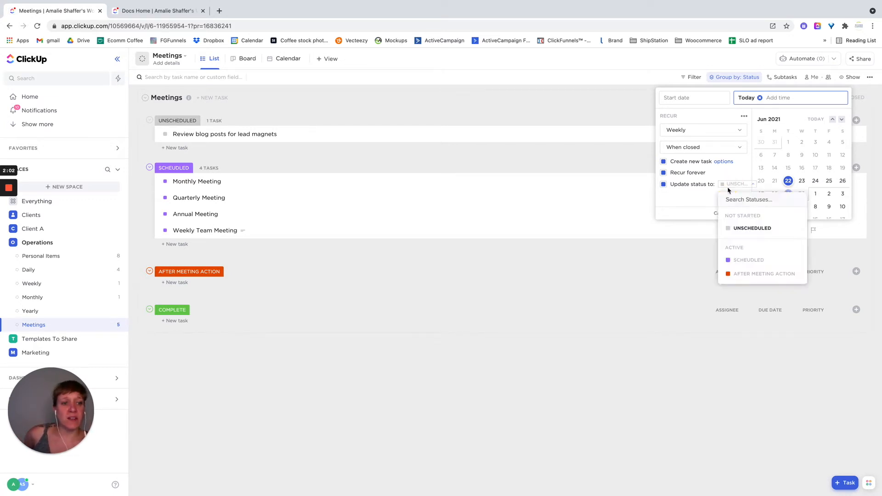
left_click(744, 259)
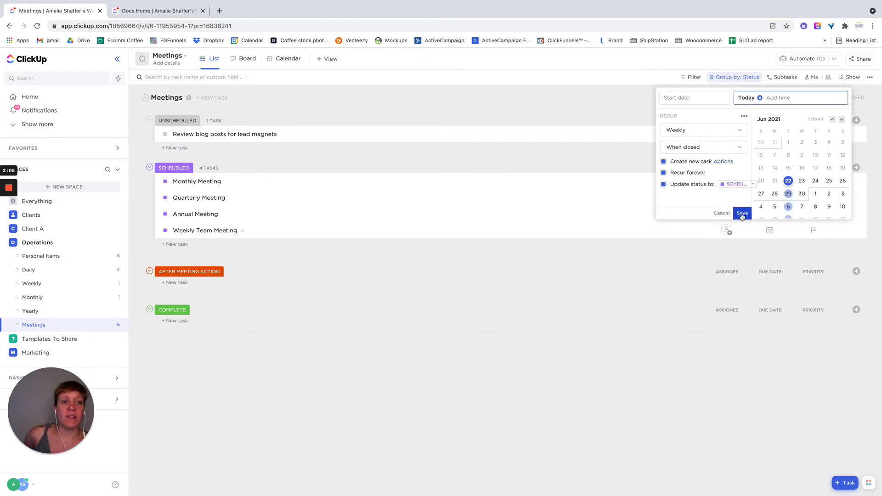
left_click(741, 214)
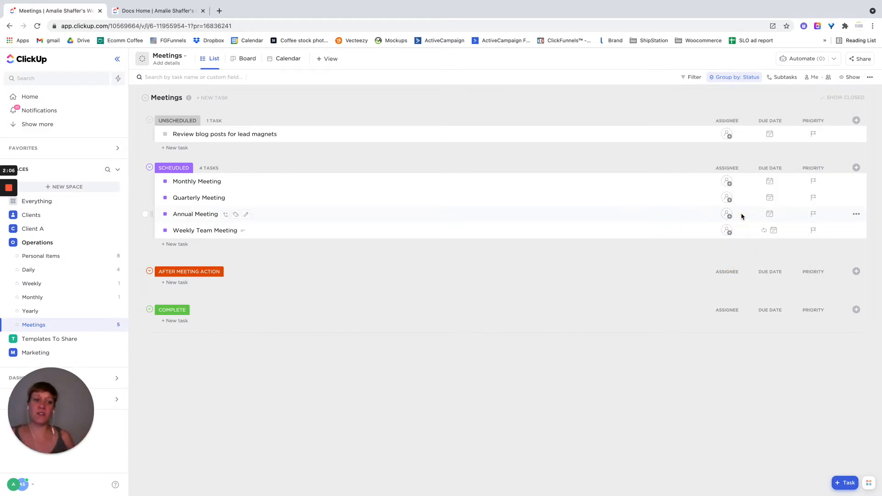
- Set the Weekly Team Meeting's due date to June 22 and change the task's status to Complete
left_click(773, 230)
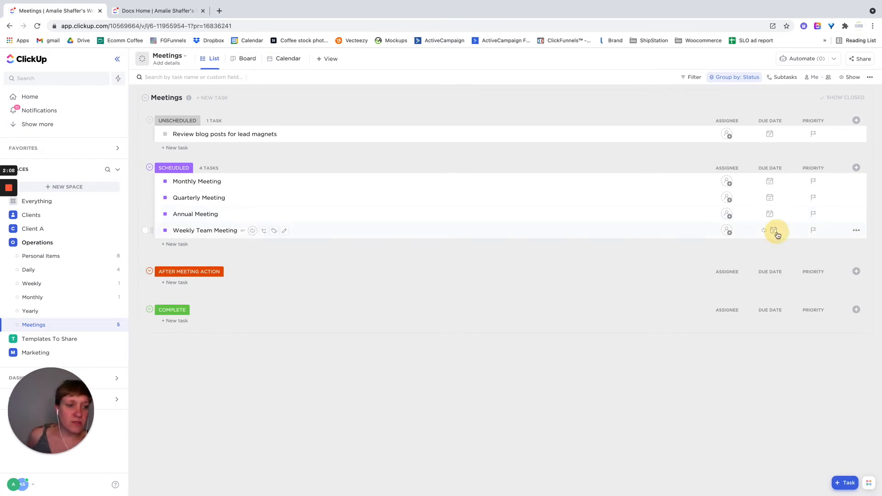
left_click(775, 168)
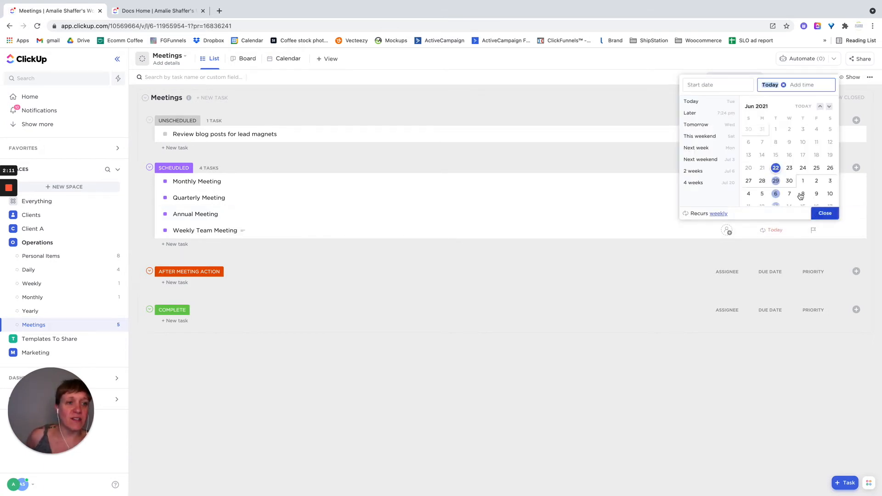
left_click(832, 213)
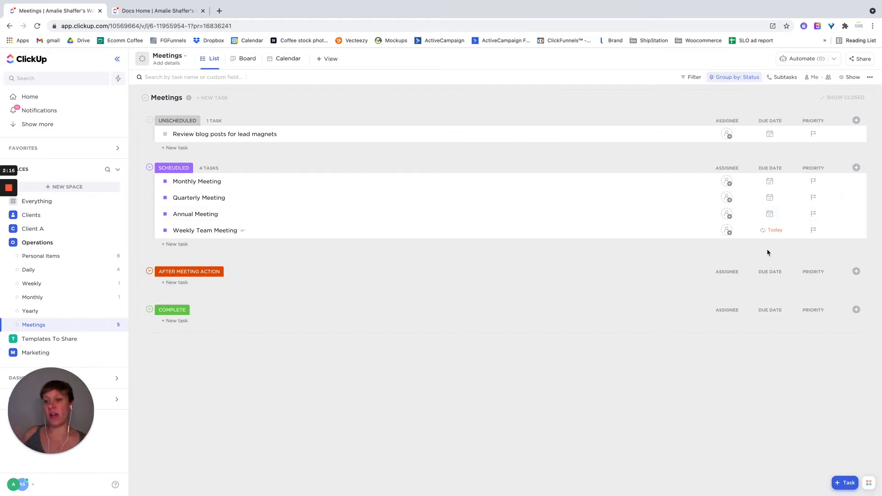
left_click(165, 230)
left_click(188, 338)
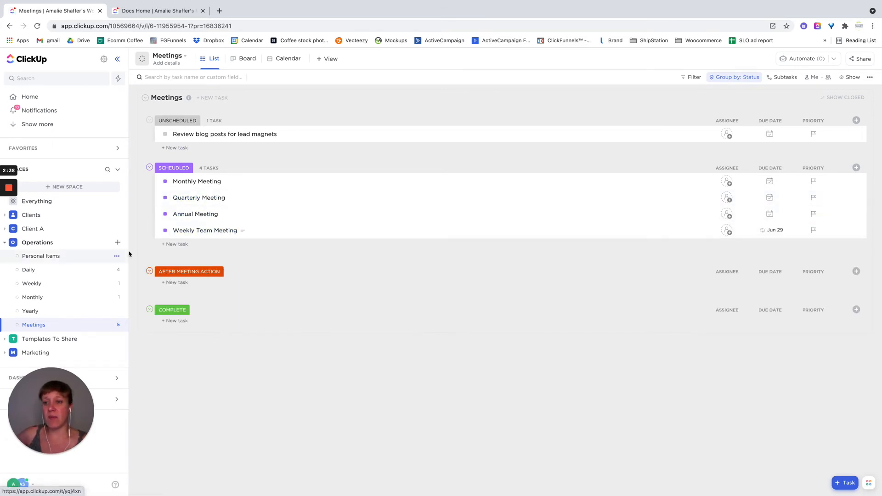
- Add a new task named Check Email to the SCHEUDLED group
left_click(177, 244)
type("Cleint")
key("BackSpace")
key("BackSpace")
key("BackSpace")
key("BackSpace")
key("BackSpace")
key("BackSpace")
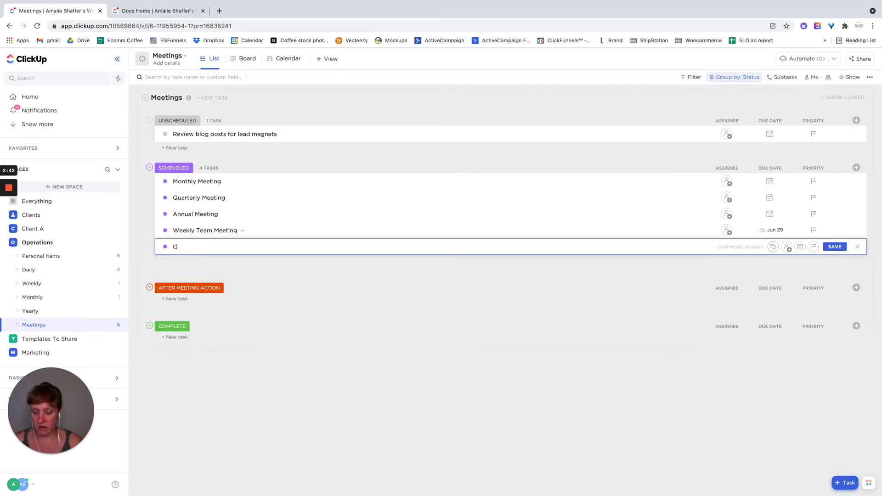
type("heck Email")
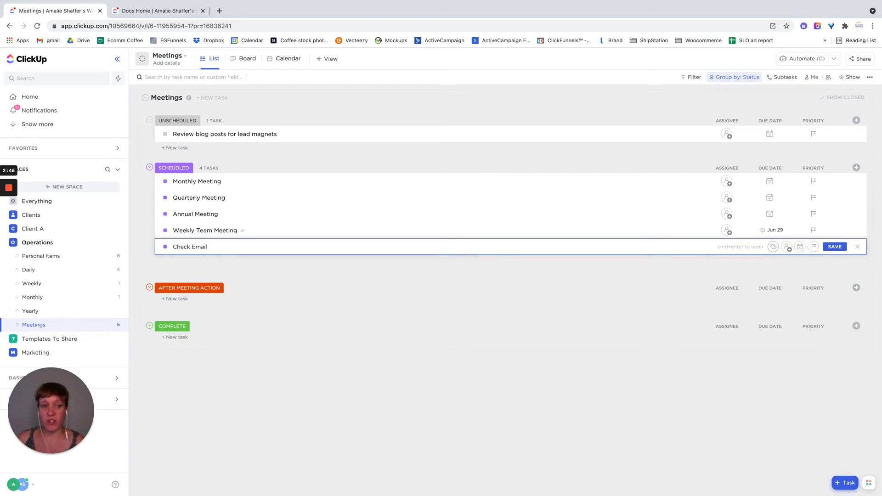
key("Return")
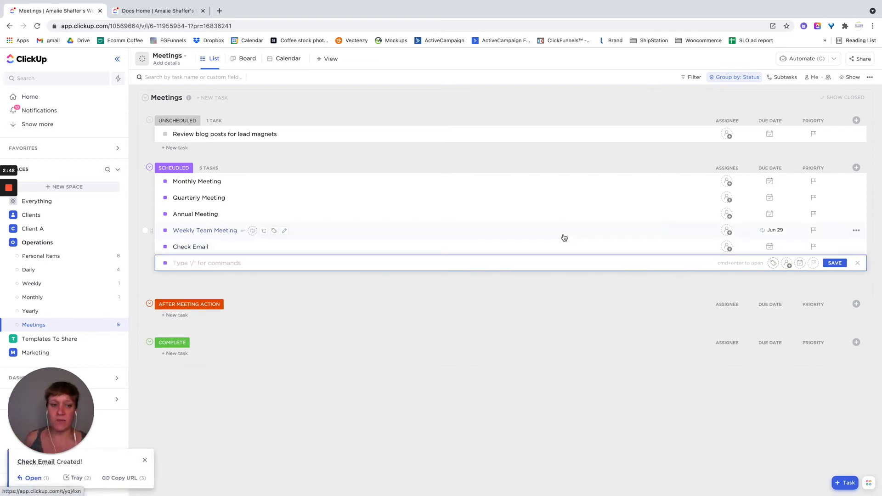
- Give the Check Email task a due date of today and a daily recurrence that skips weekends
left_click(769, 246)
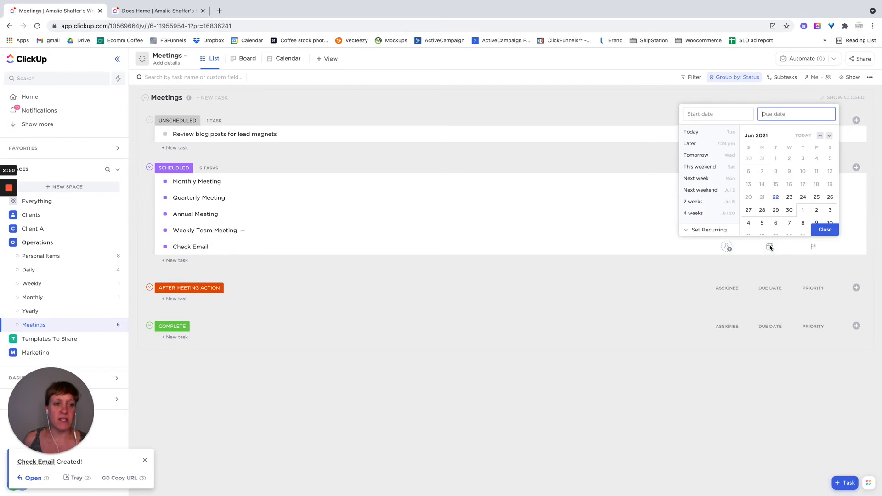
left_click(775, 197)
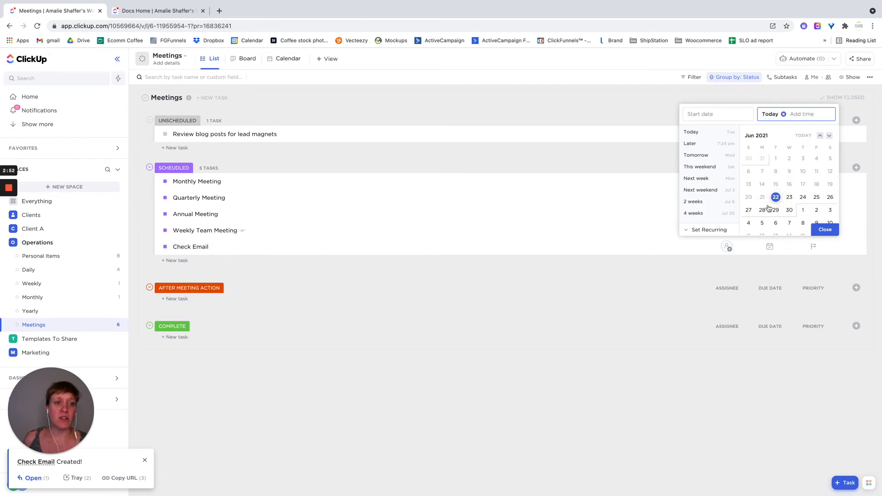
left_click(712, 230)
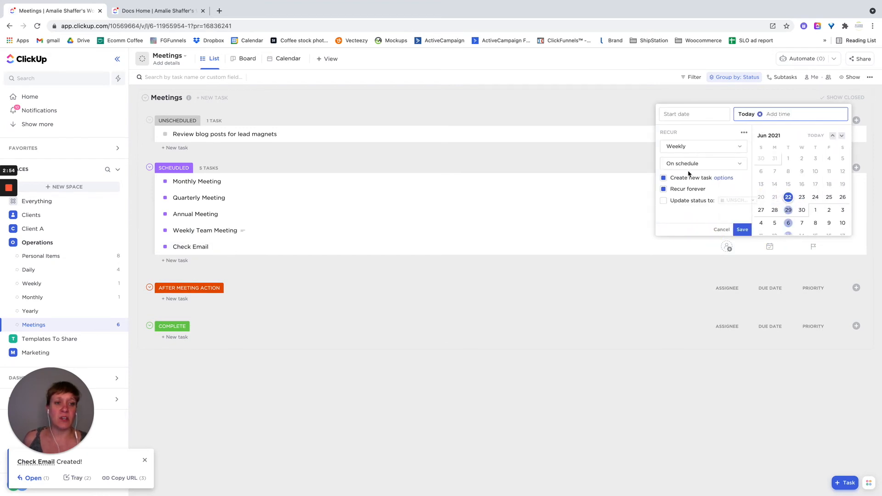
left_click(690, 148)
left_click(682, 164)
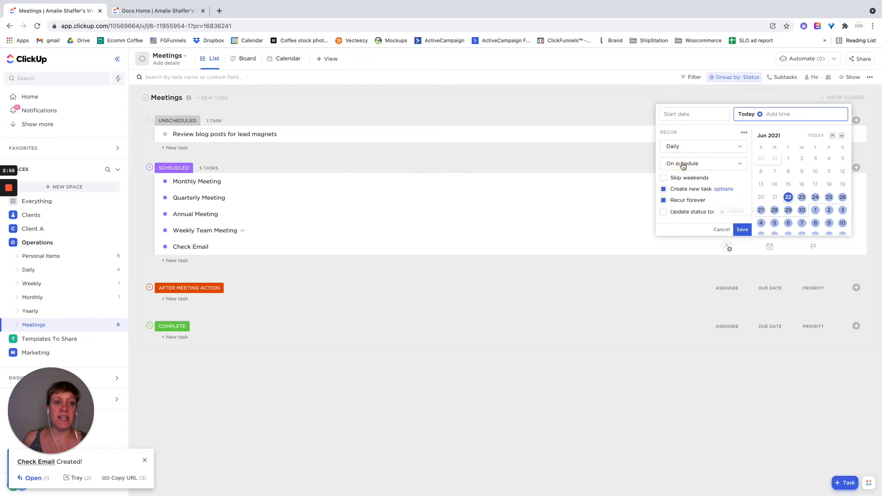
left_click(663, 178)
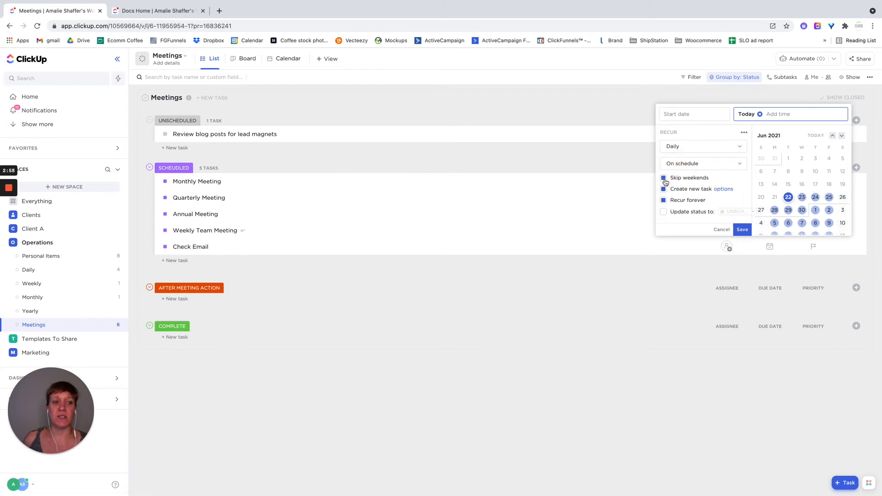
- Have the Check Email recurrence update the status to SCHEUDLED and save the recurrence
left_click(664, 212)
left_click(738, 212)
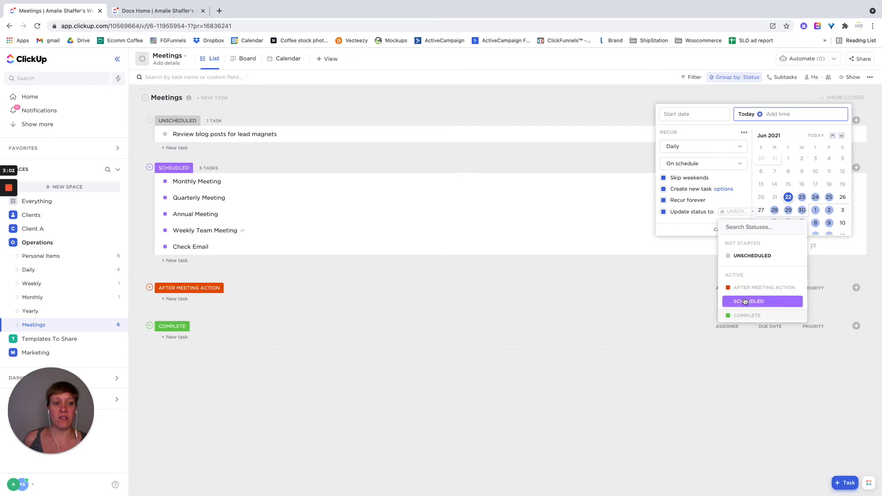
left_click(744, 301)
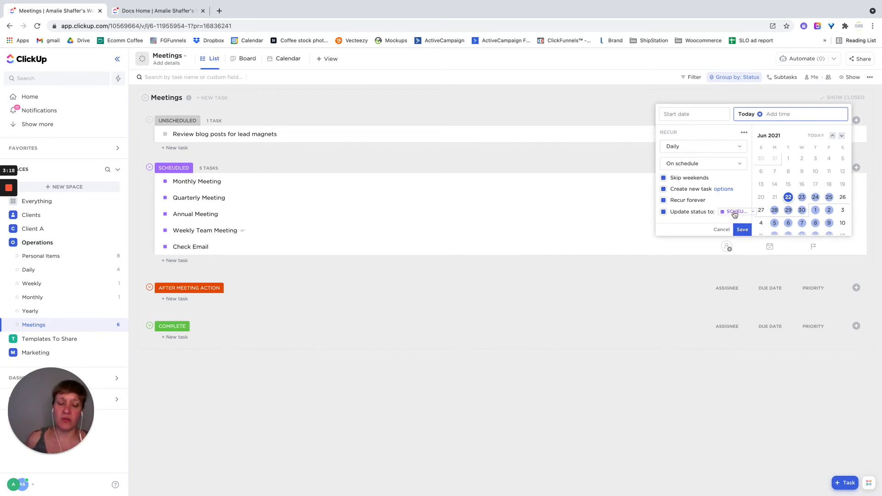
left_click(742, 229)
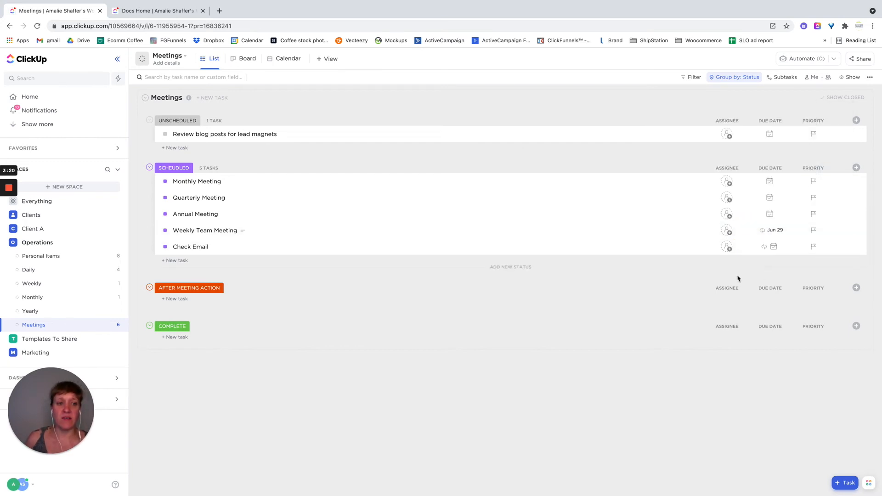
- Set the due date of the recurring Check Email task to June 22
left_click(773, 247)
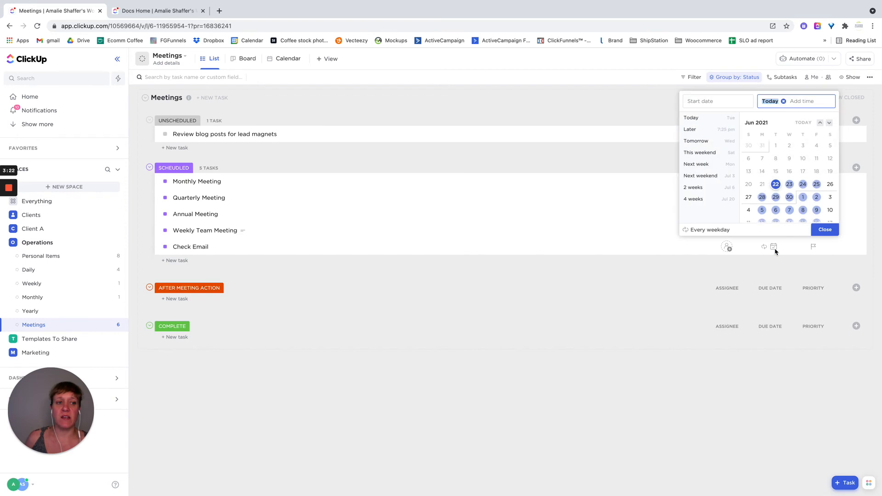
left_click(776, 185)
left_click(824, 229)
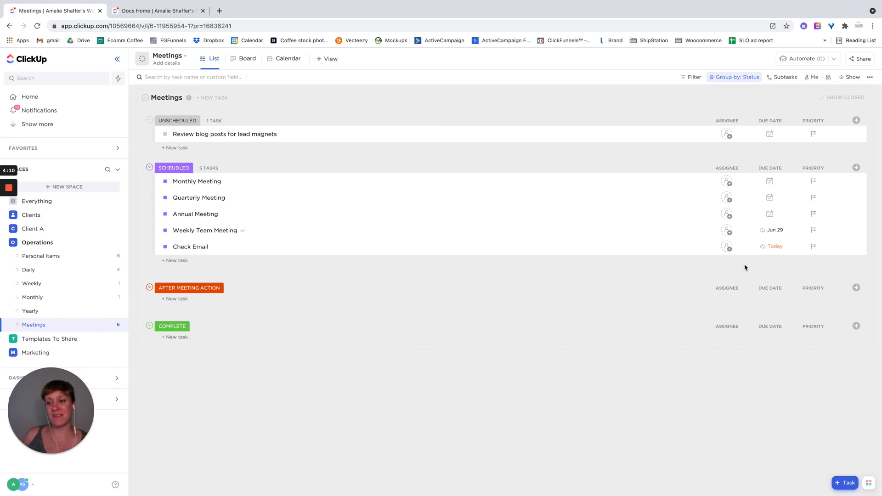
mouse_move(11, 218)
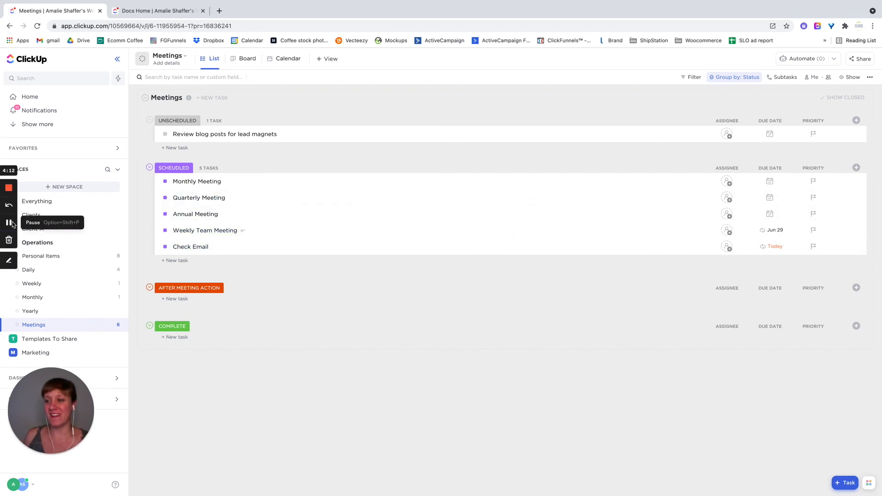